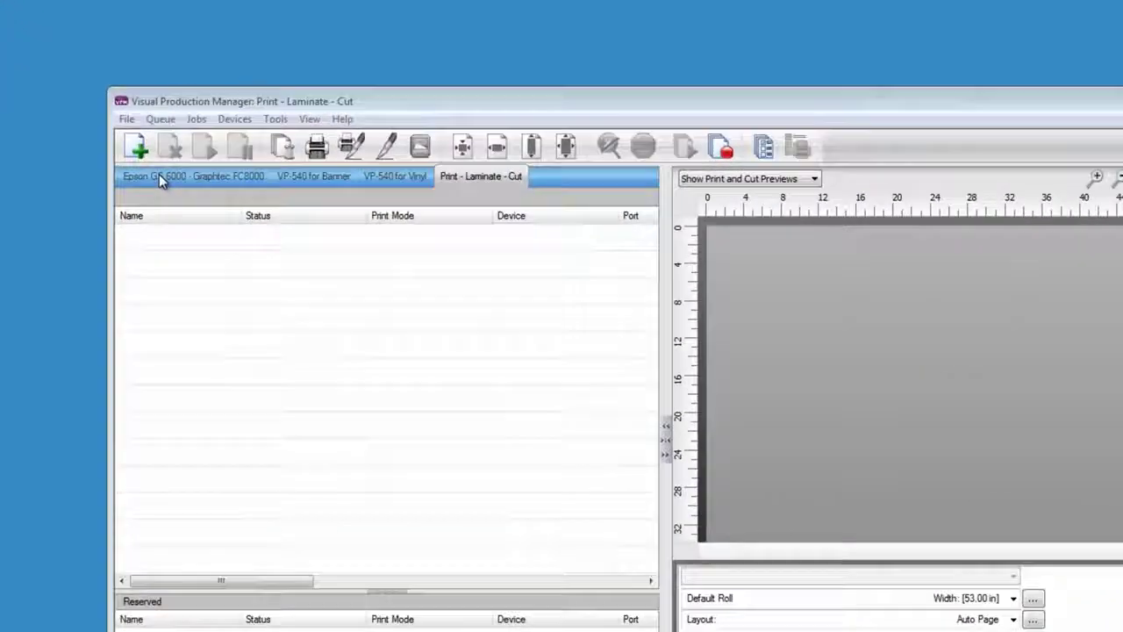
View the Epson GS 6000 - Graphtec FC8000, VP-540 for Banner, VP-540 for Vinyl and Print - Laminate - Cut queues in turn.
left_click(158, 176)
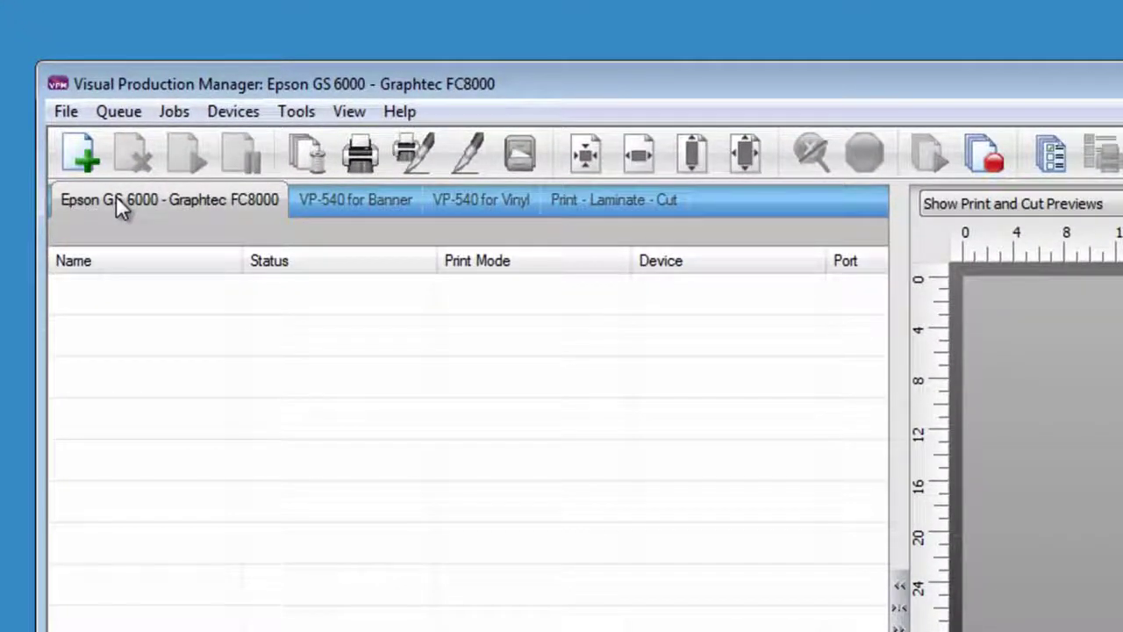
left_click(380, 199)
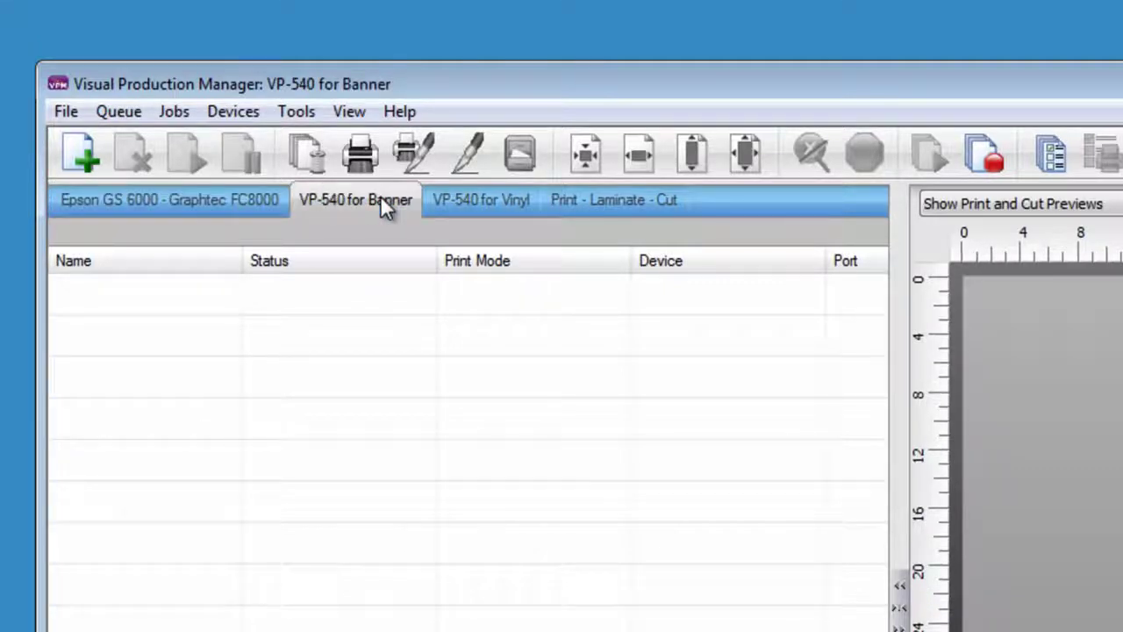
left_click(485, 204)
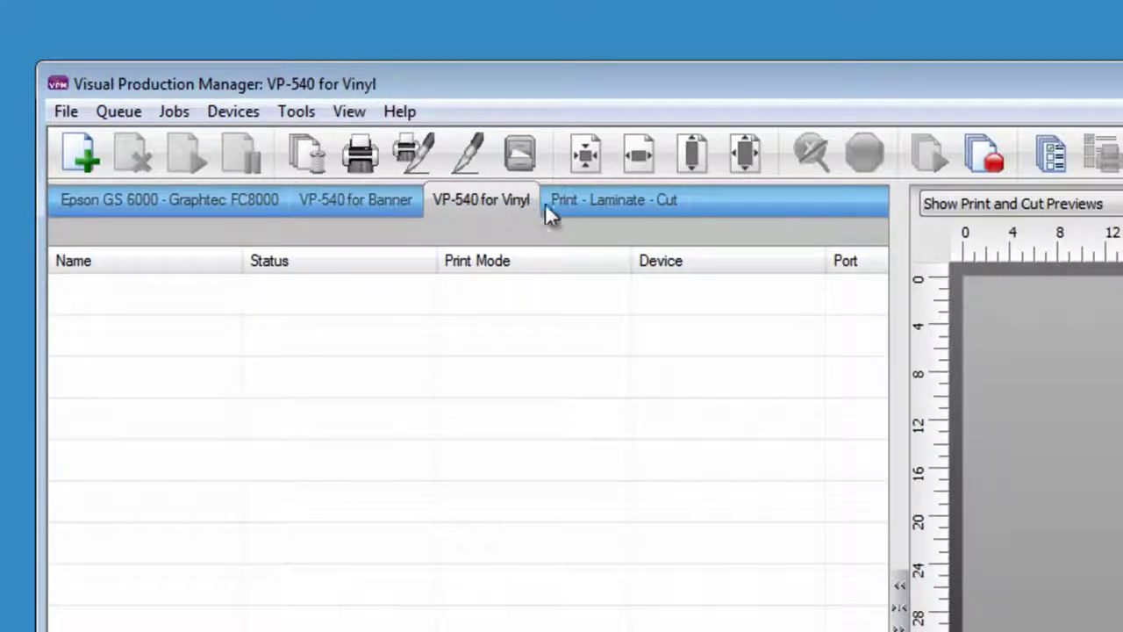
left_click(572, 203)
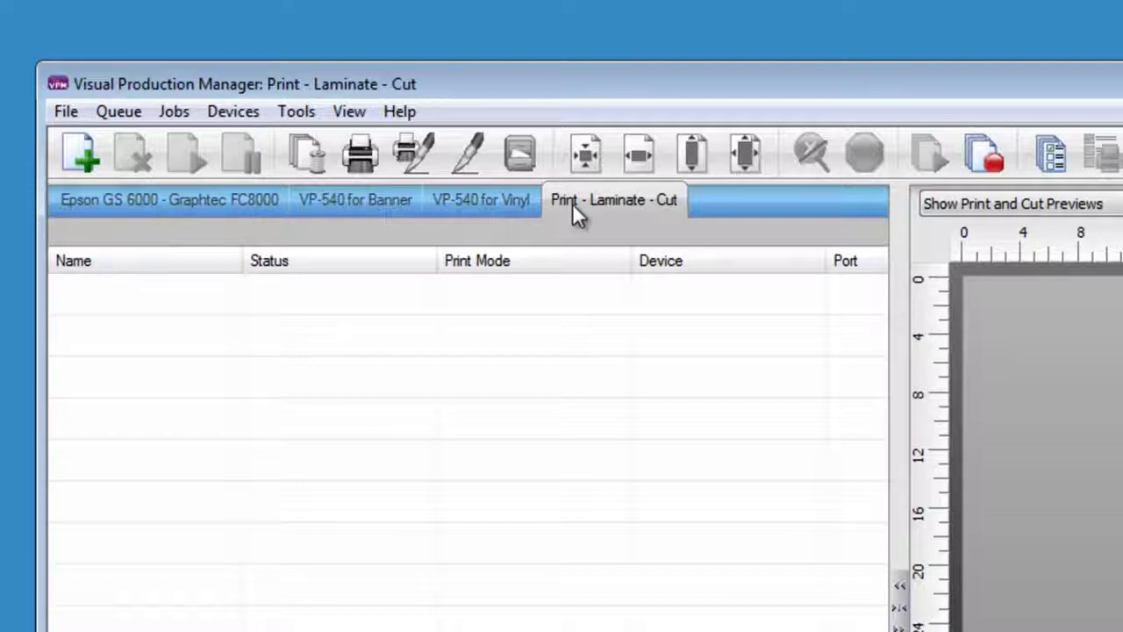
Open the properties of the VP-540 for Vinyl queue and look through its list of available print modes.
left_click(490, 209)
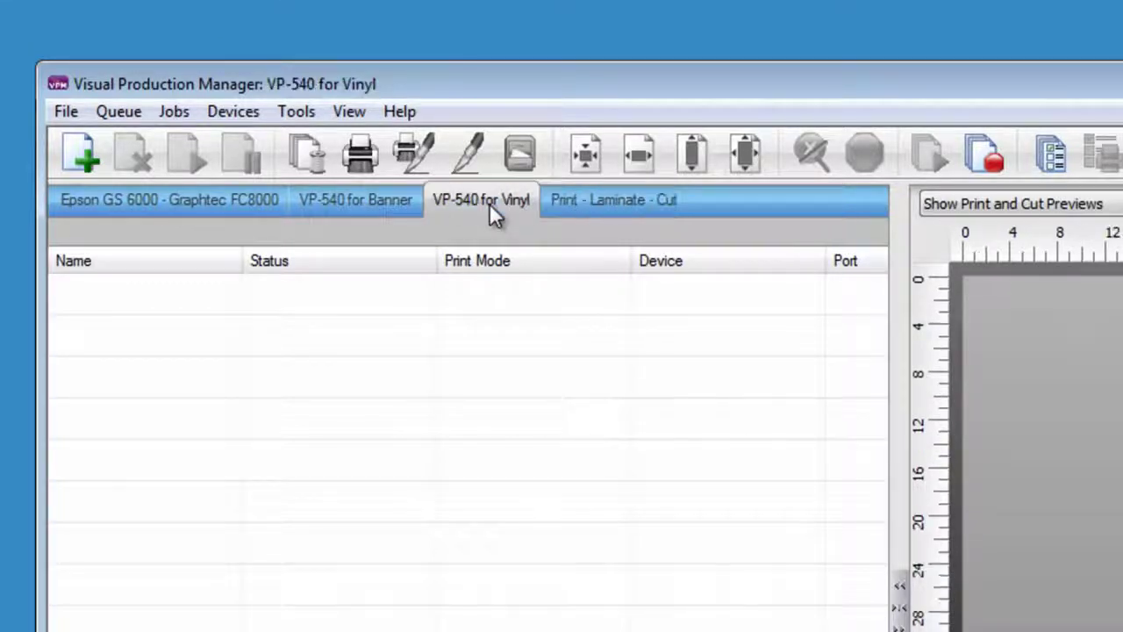
left_click(123, 117)
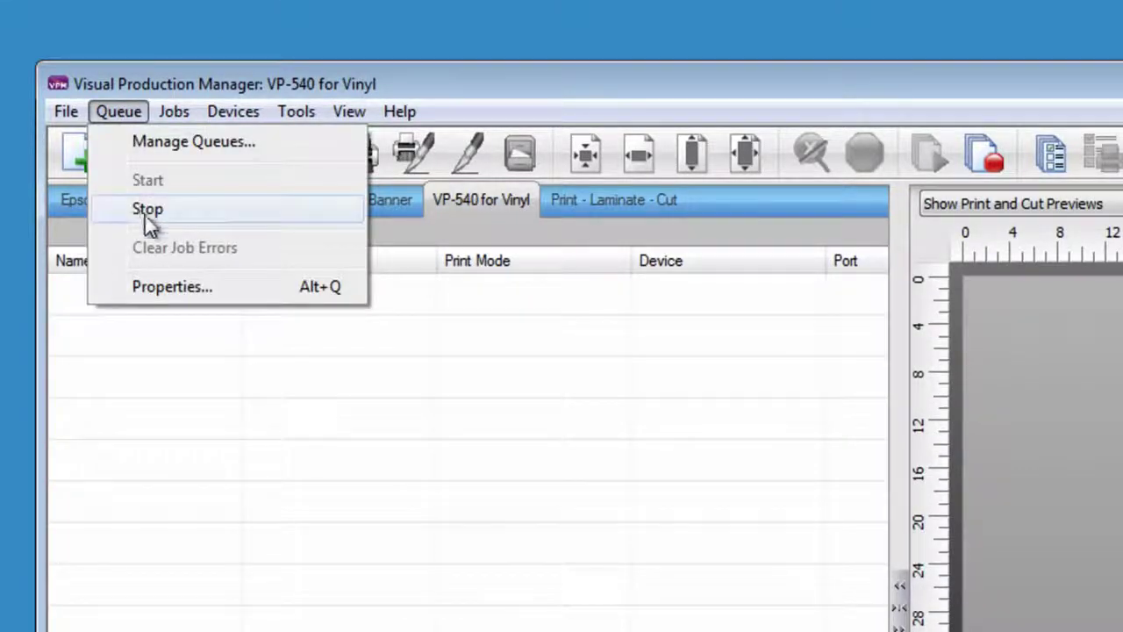
left_click(158, 285)
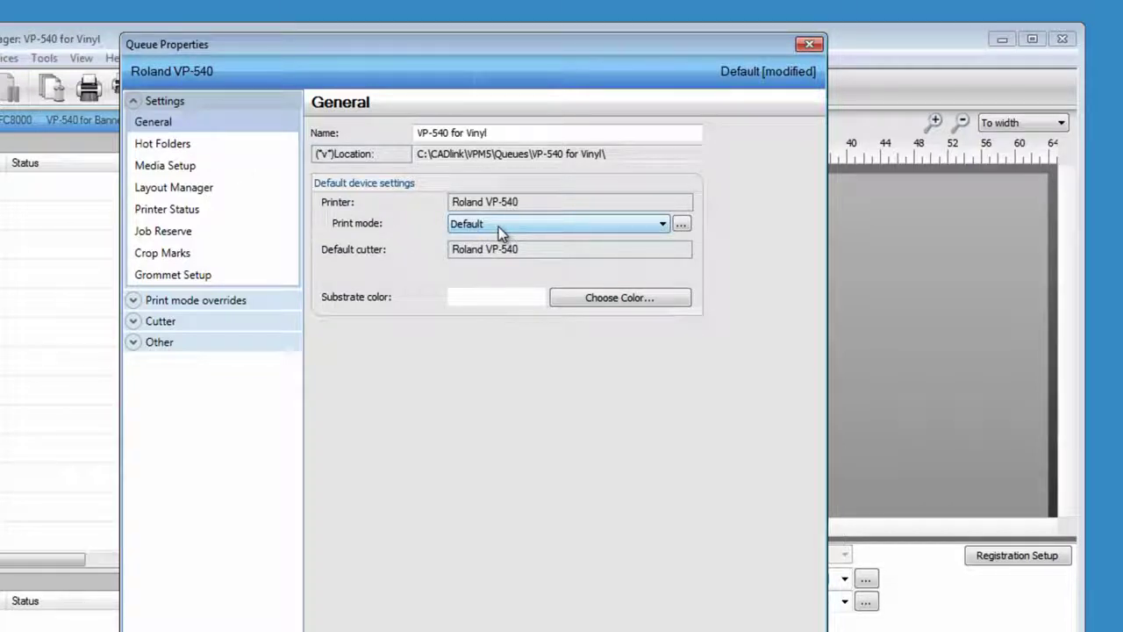
left_click(498, 226)
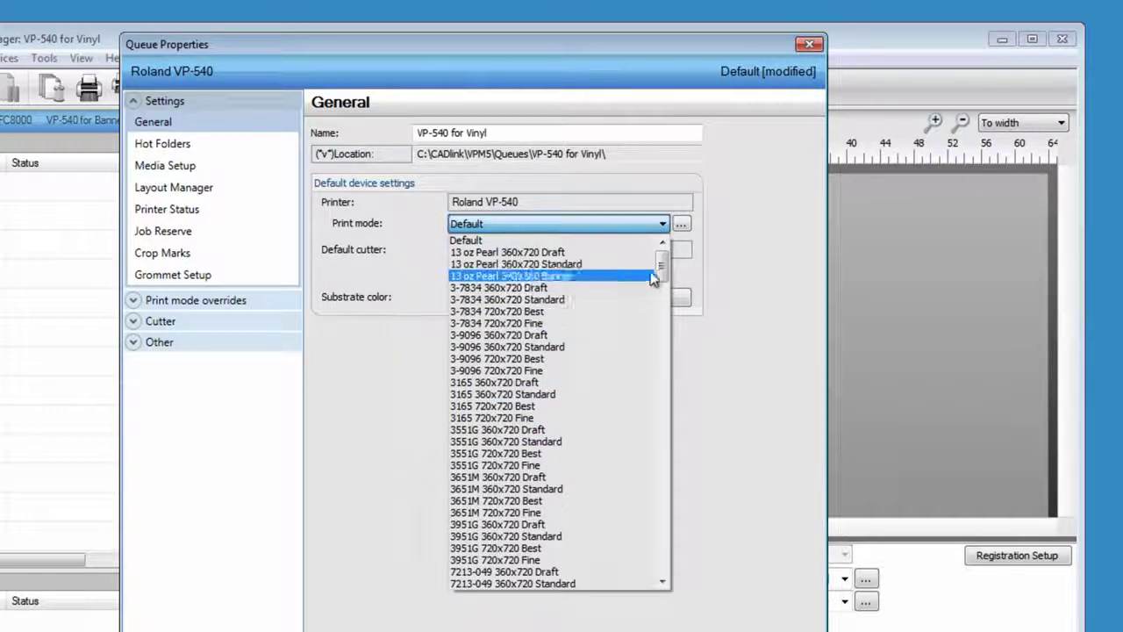
left_click(681, 224)
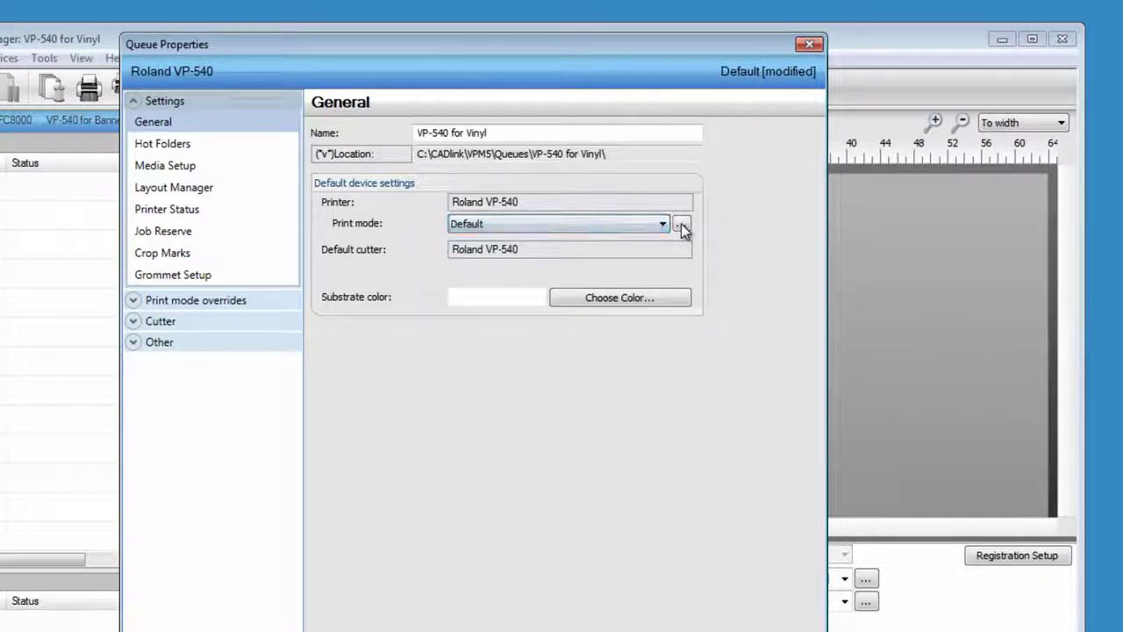
Filter the print modes by Calendered Vinyl media and 720 x 720 resolution, and choose MPI 2005 720x720 Fine for the queue.
left_click(681, 226)
left_click(696, 160)
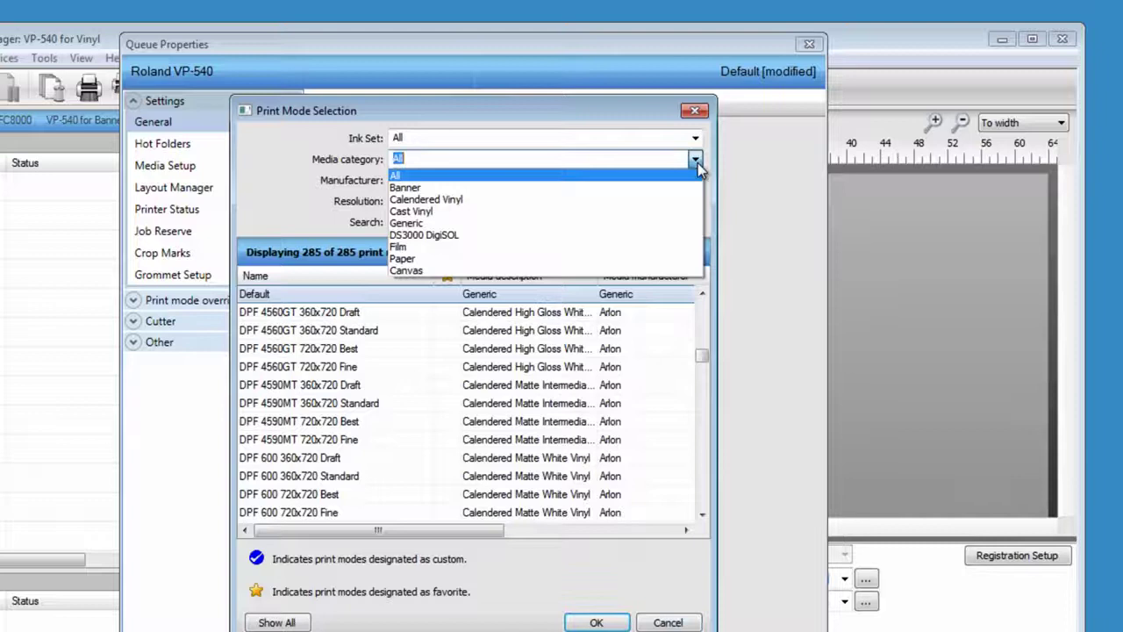
left_click(553, 200)
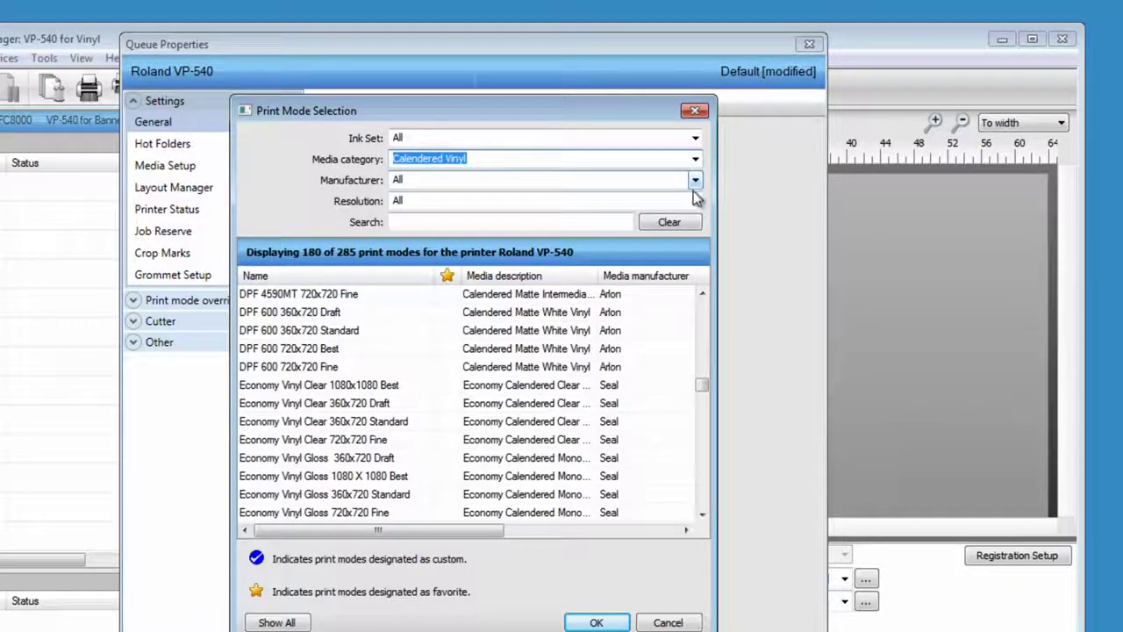
left_click(696, 200)
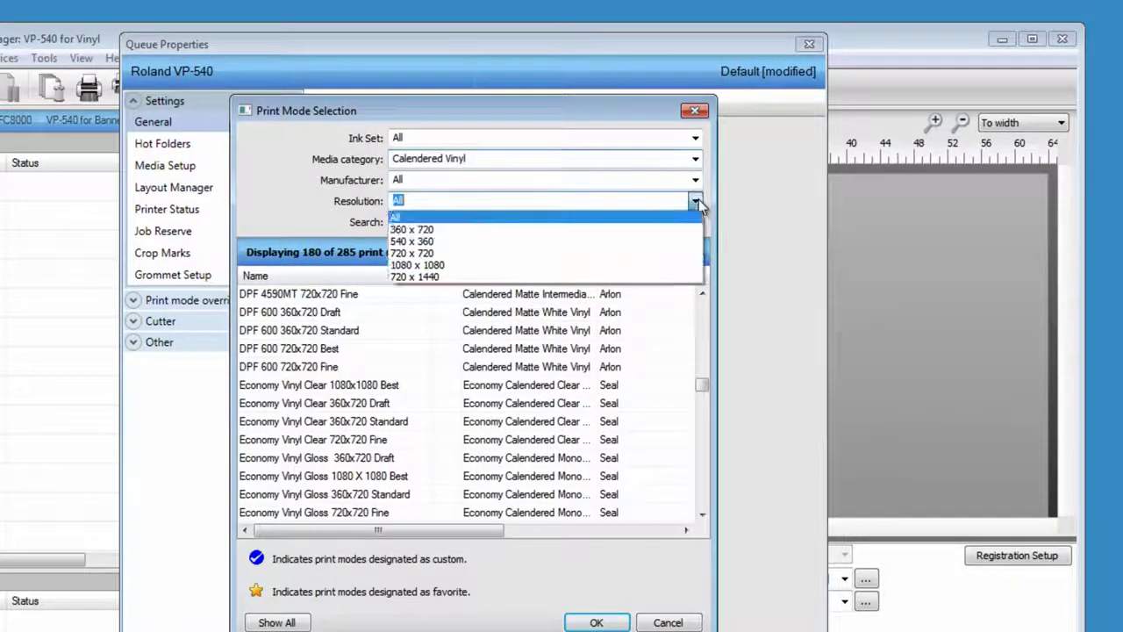
left_click(522, 253)
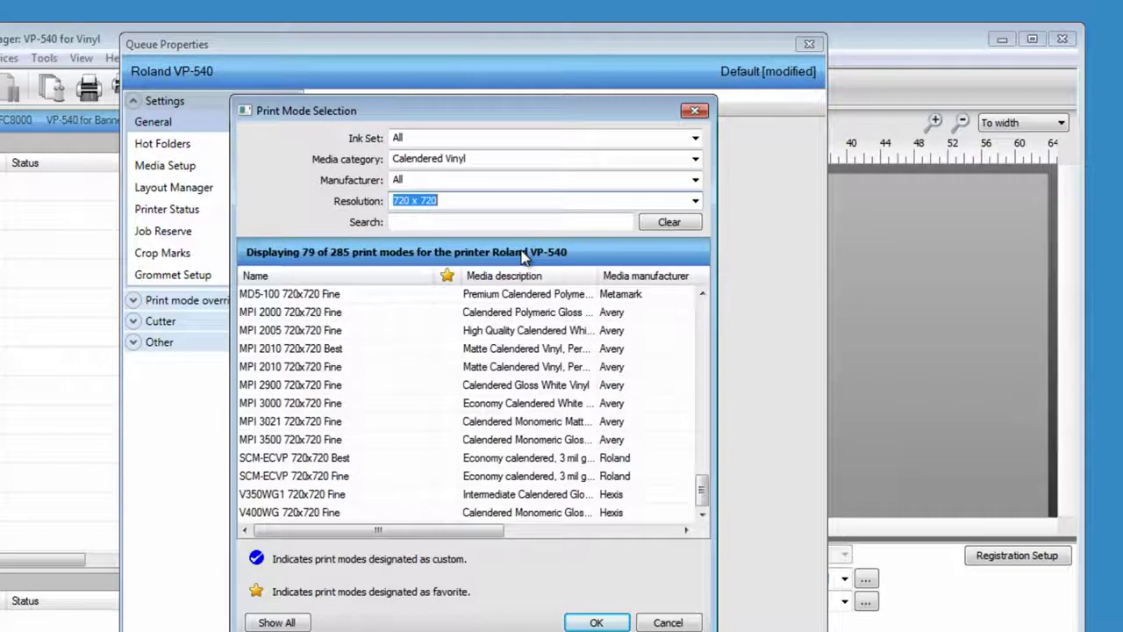
left_click(294, 331)
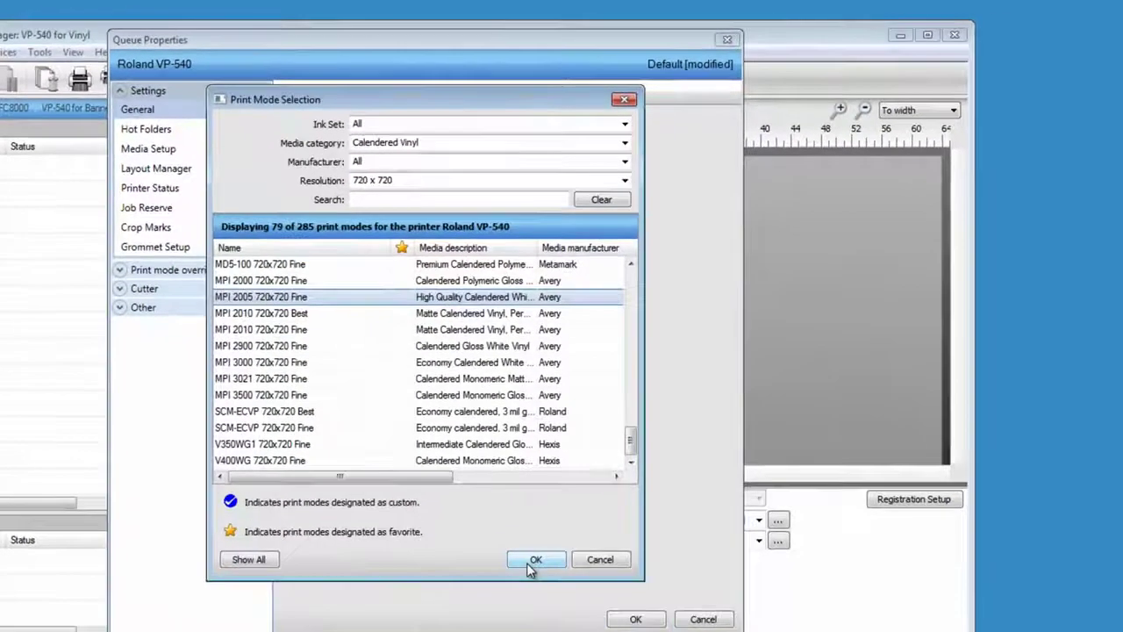
left_click(592, 617)
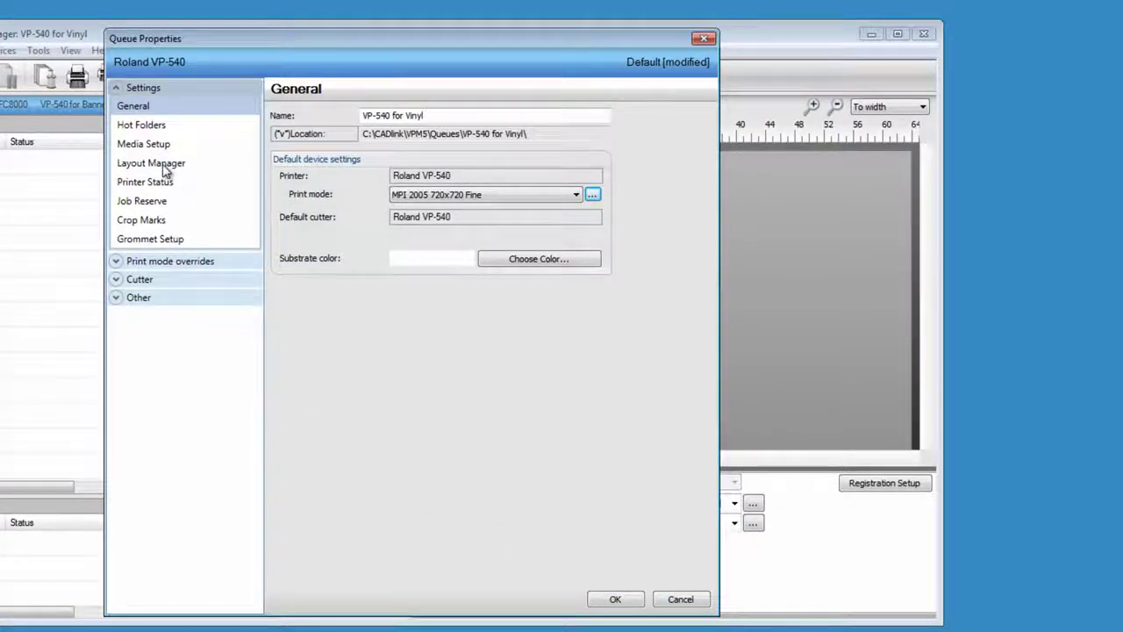
Try the Manual and Auto Nest layout modes in the queue's Layout Manager settings, and return the layout mode to Auto Page.
left_click(164, 167)
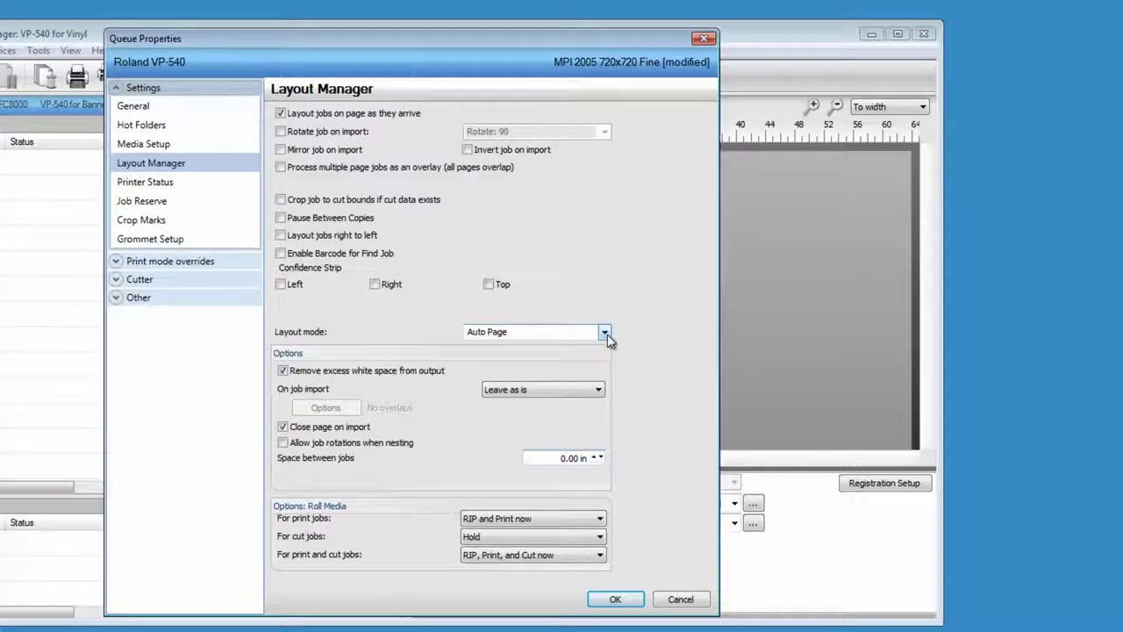
left_click(605, 333)
left_click(546, 348)
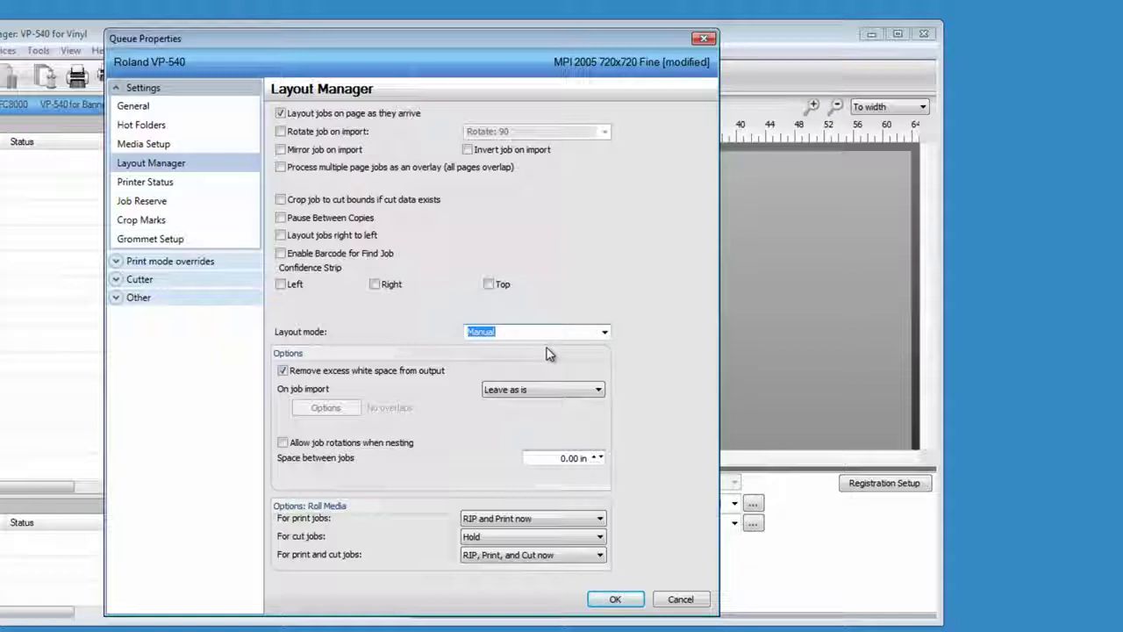
left_click(605, 332)
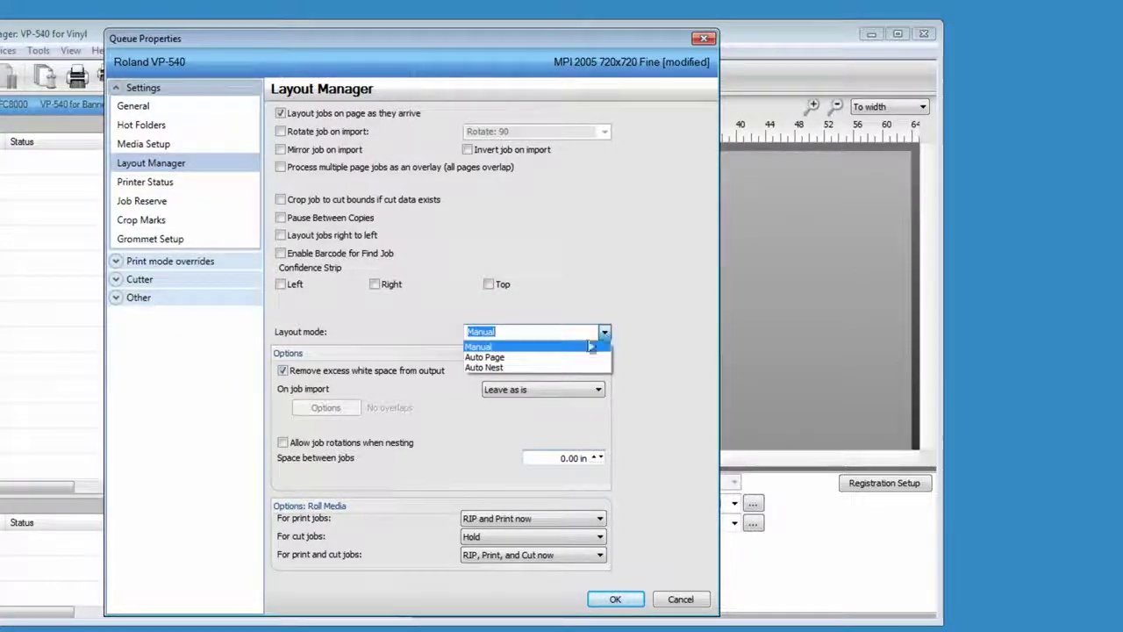
left_click(539, 368)
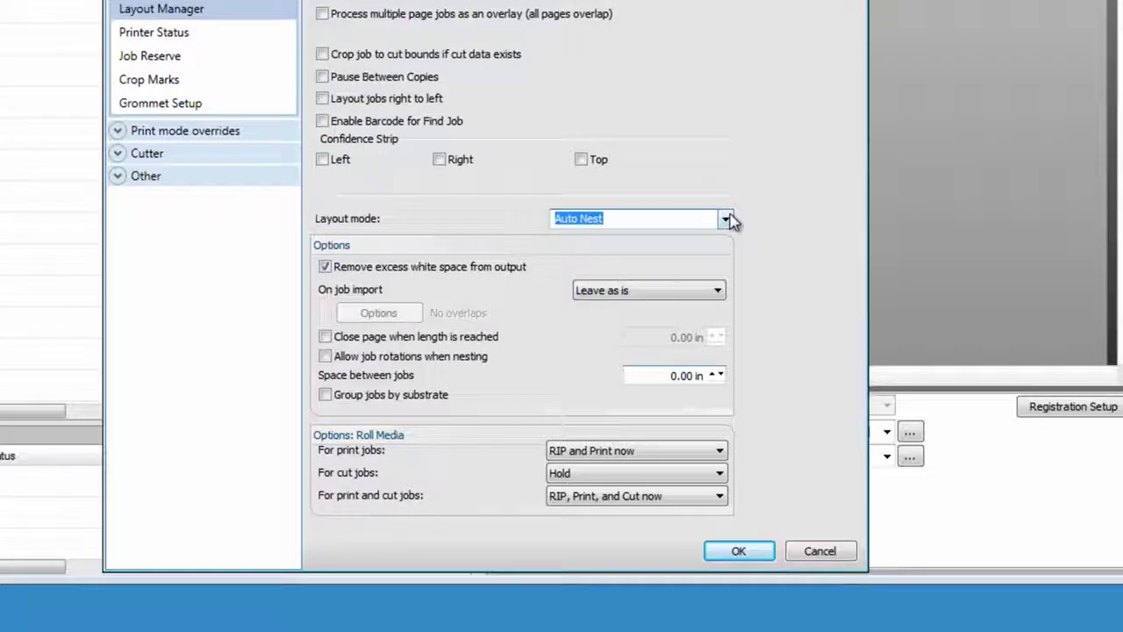
left_click(604, 331)
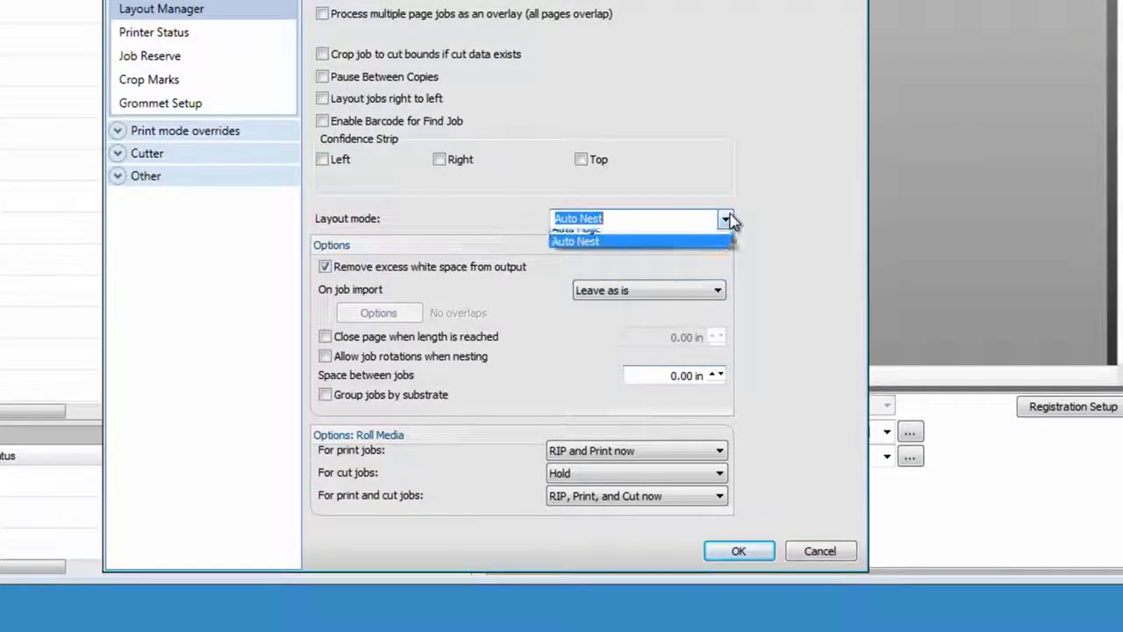
left_click(632, 246)
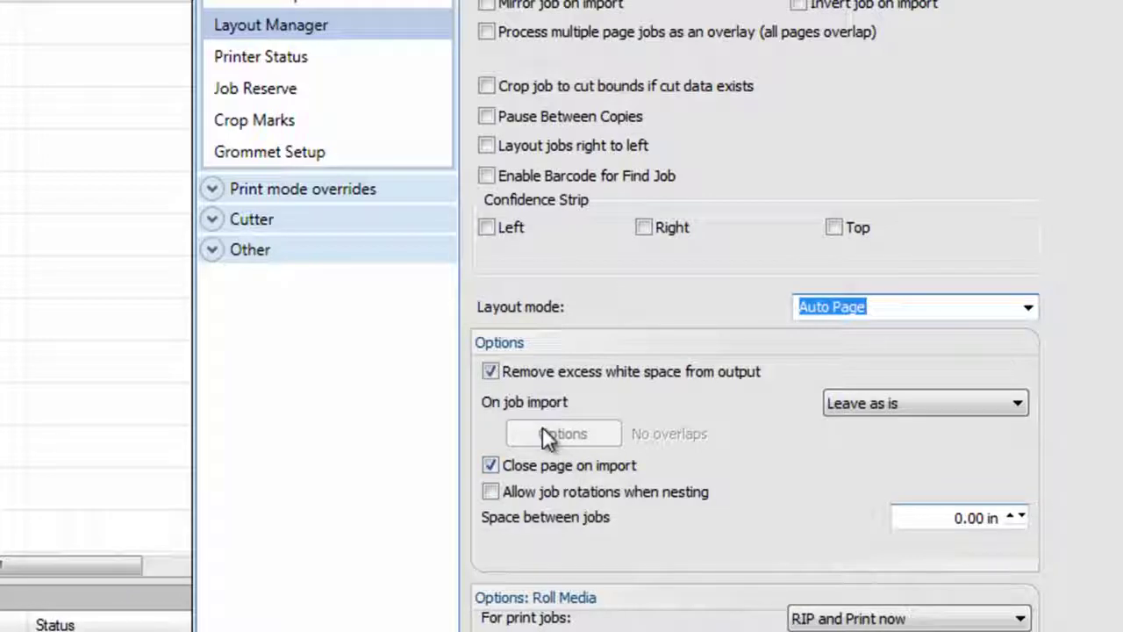
Enable changing the default printer options in the queue's print mode overrides and save the queue properties.
left_click(343, 199)
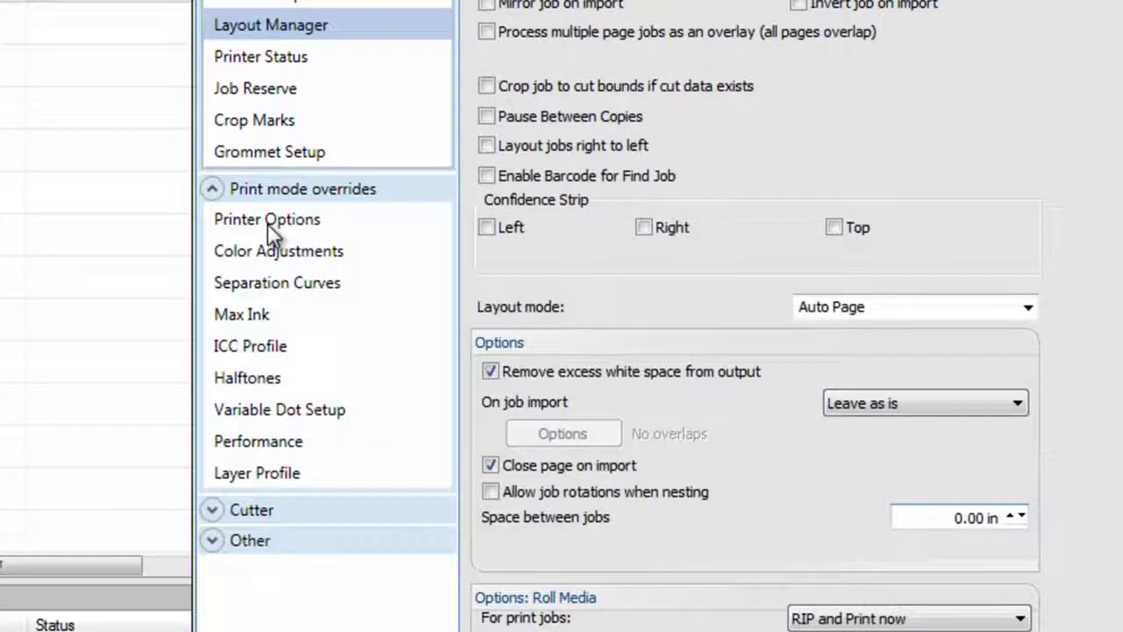
left_click(267, 220)
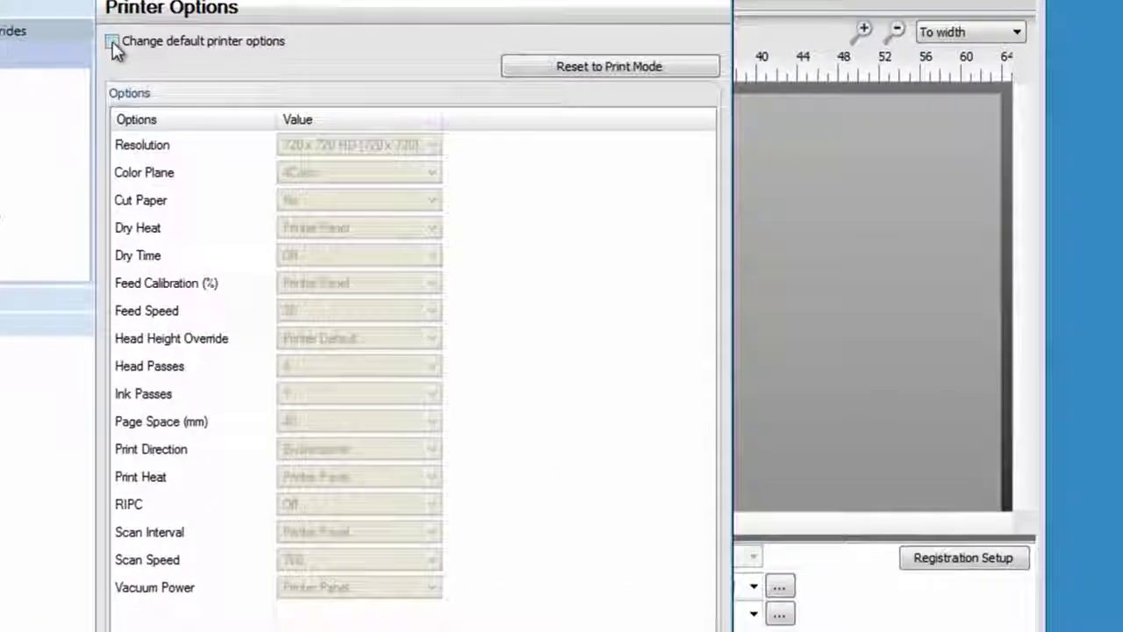
left_click(112, 41)
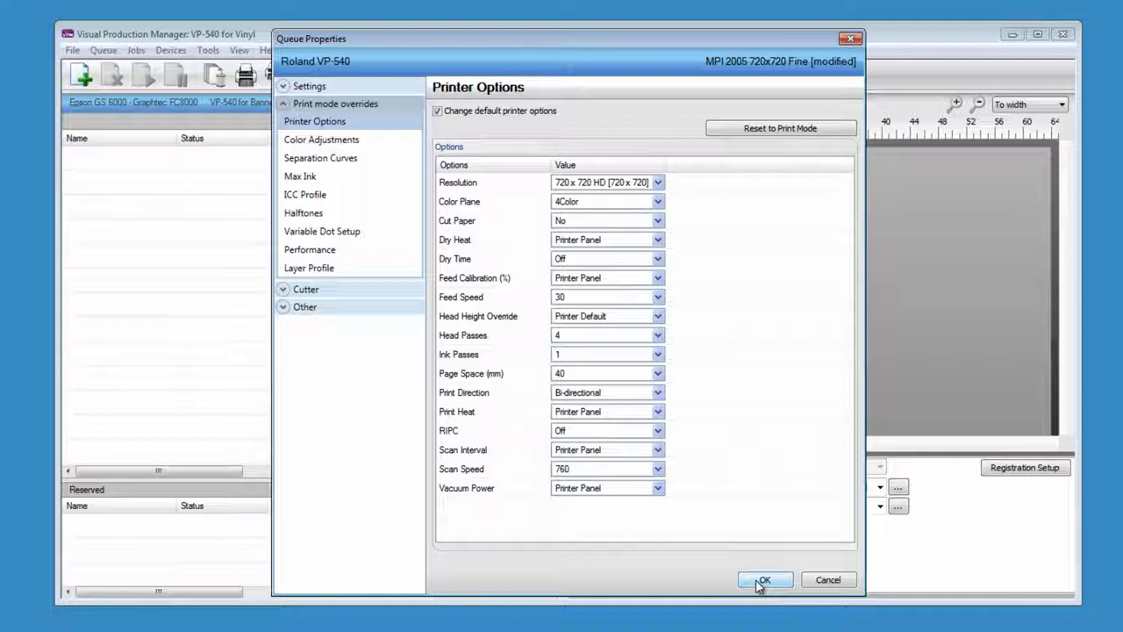
left_click(760, 581)
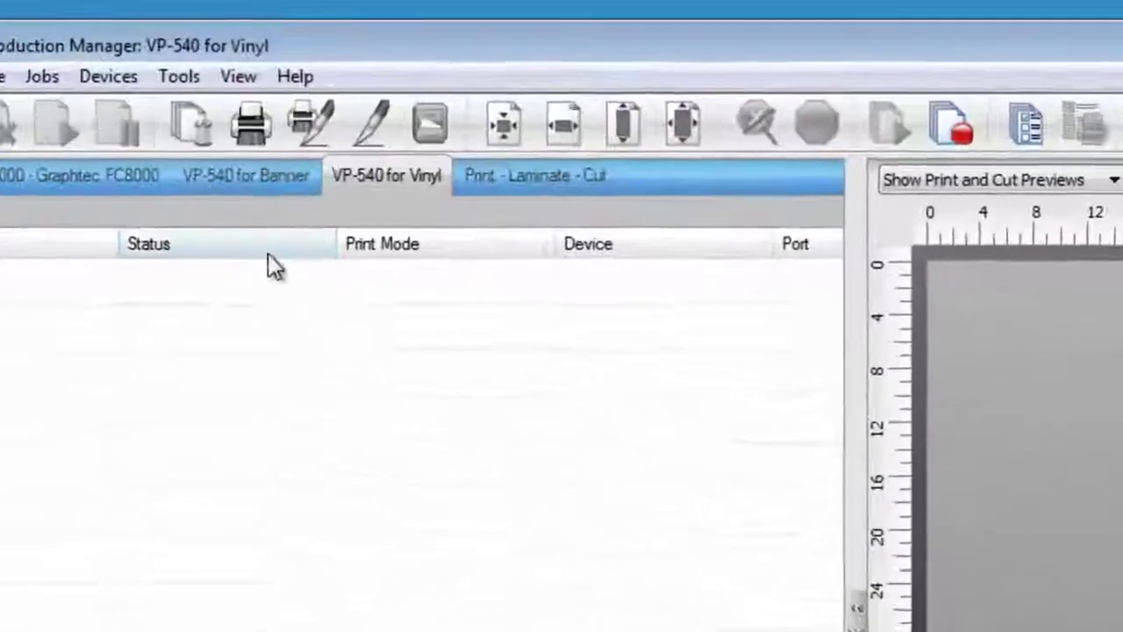
Review the program's General workspace options, including display units and decimal places, and save and close them.
left_click(163, 78)
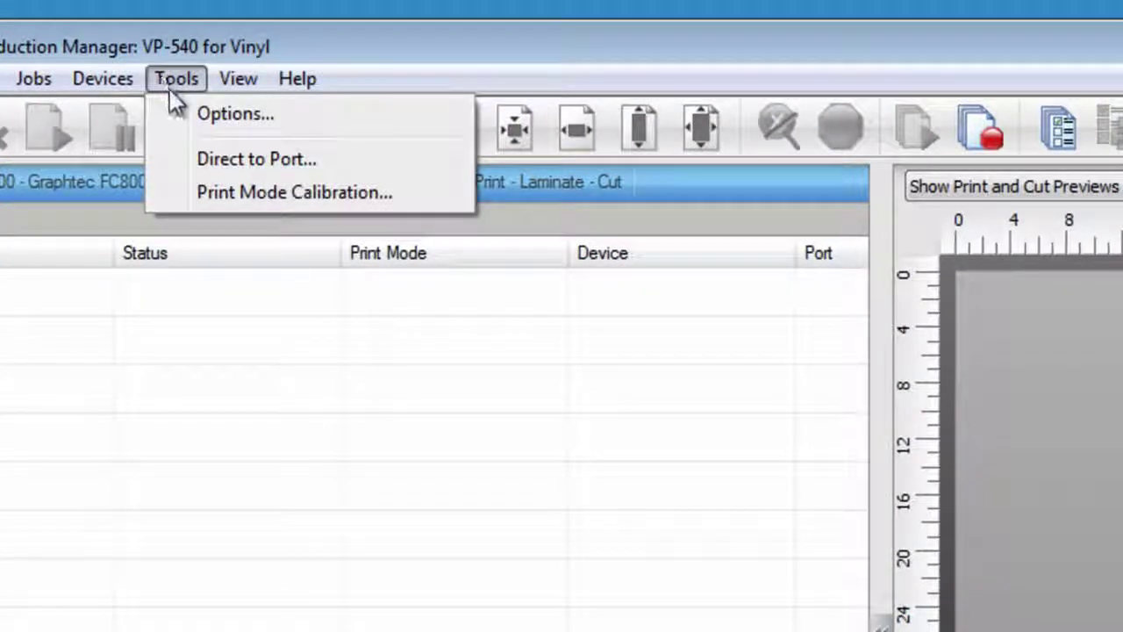
left_click(192, 116)
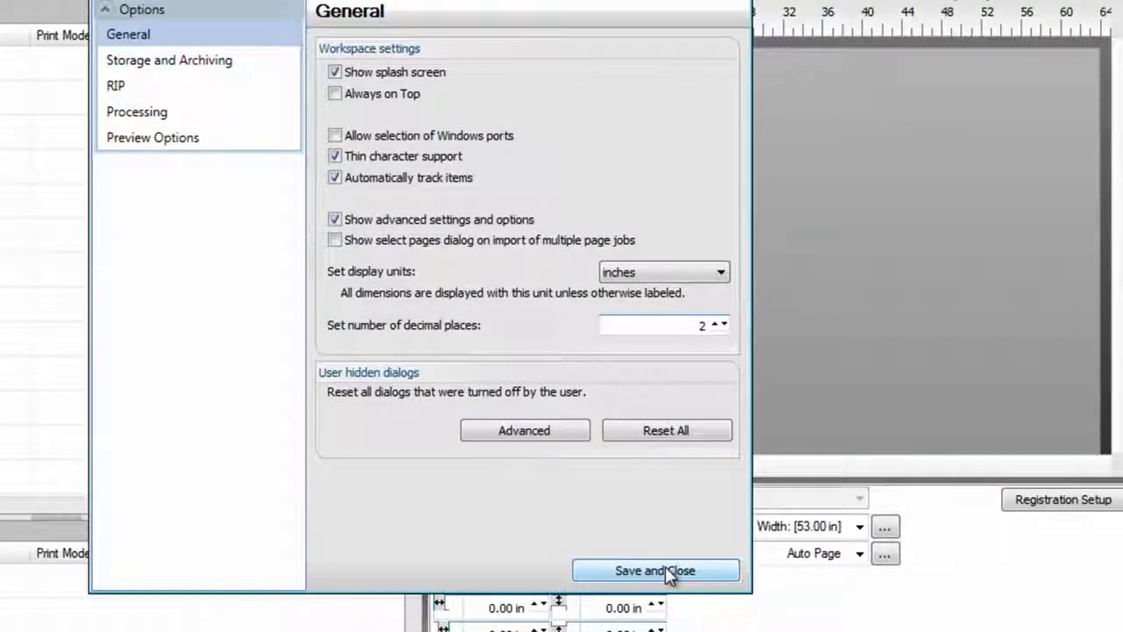
left_click(665, 571)
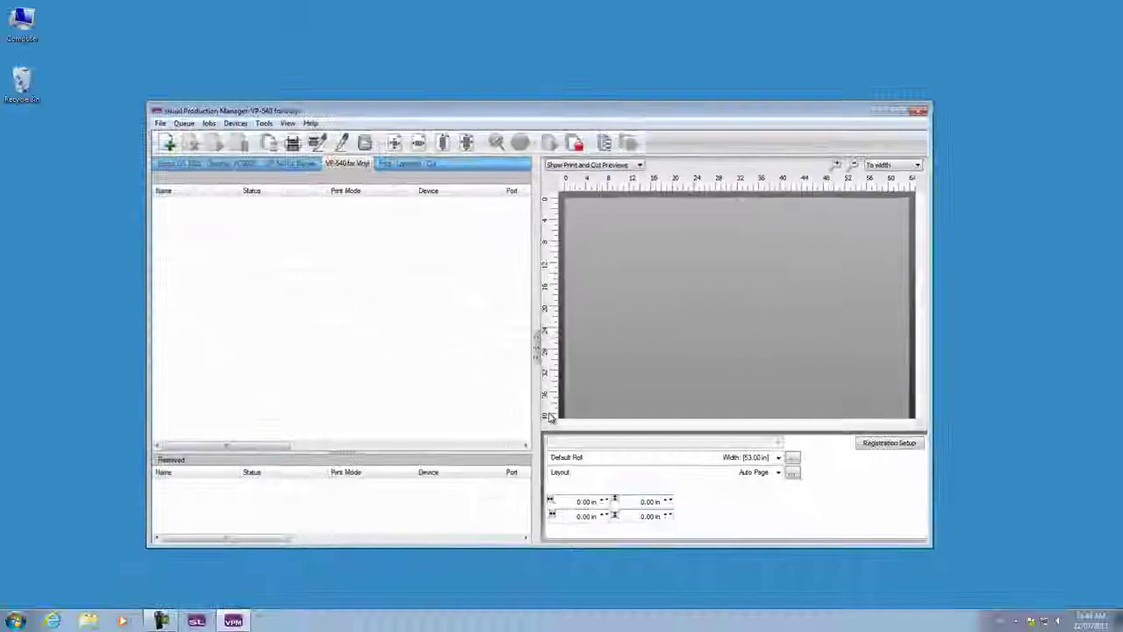